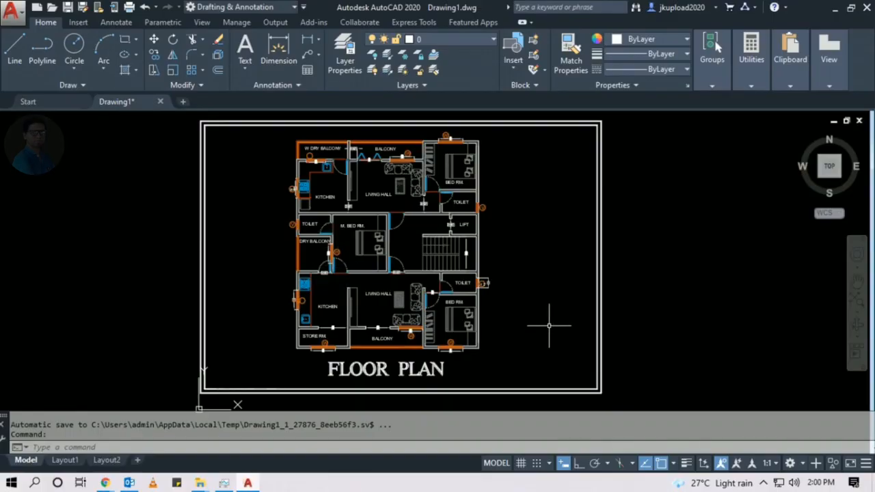
pyautogui.write('PLOT')
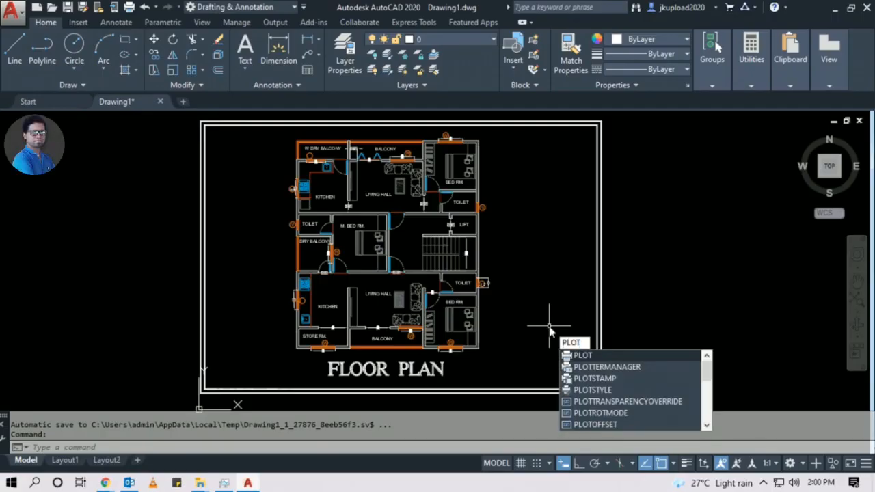
pyautogui.press('Return')
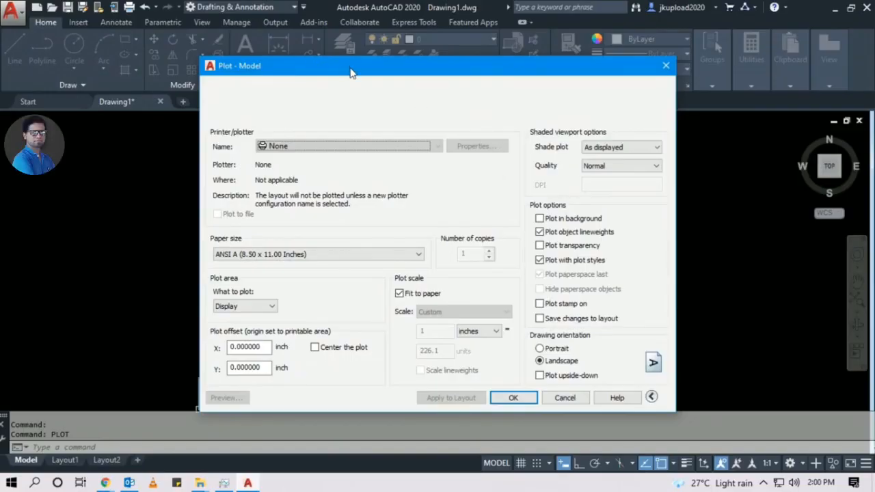
pyautogui.moveTo(350, 73)
pyautogui.mouseDown()
pyautogui.moveTo(340, 70)
pyautogui.moveTo(362, 61)
pyautogui.mouseUp()
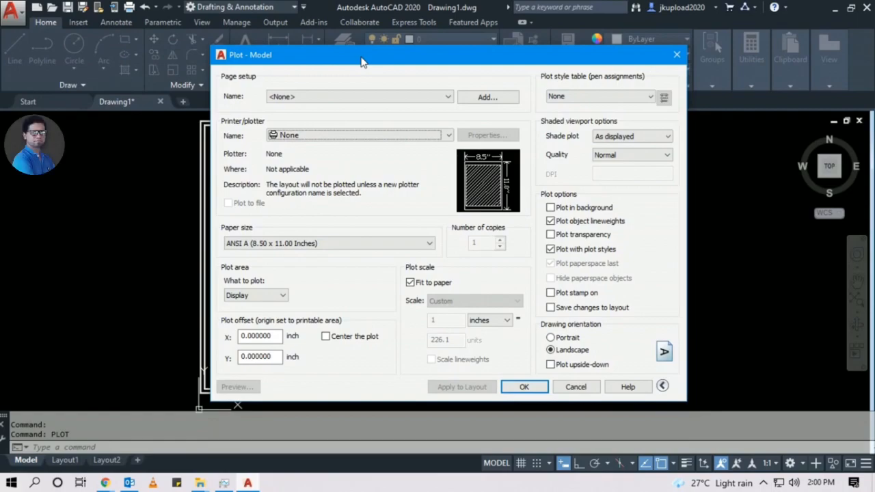
pyautogui.click(677, 54)
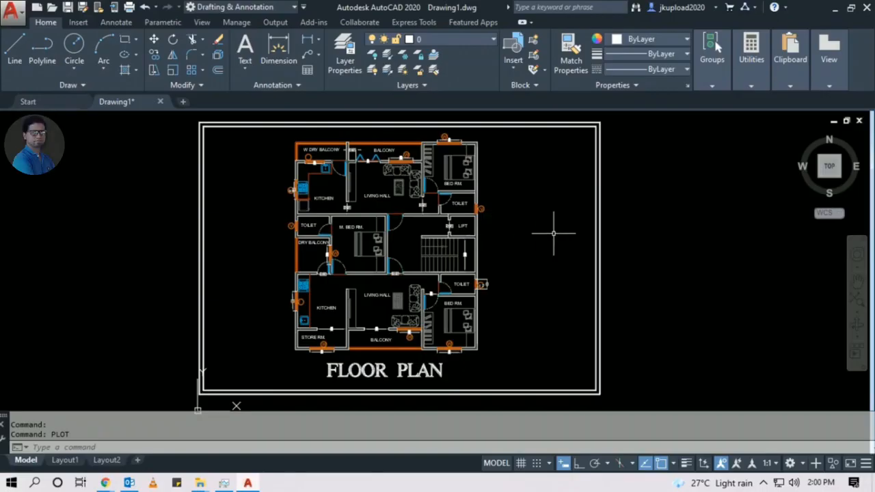
pyautogui.hotkey('ctrl', 'p')
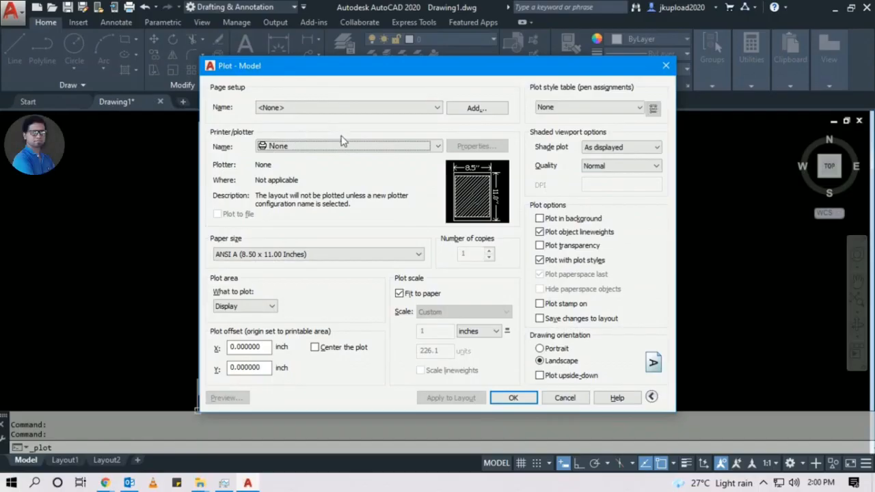
pyautogui.click(666, 66)
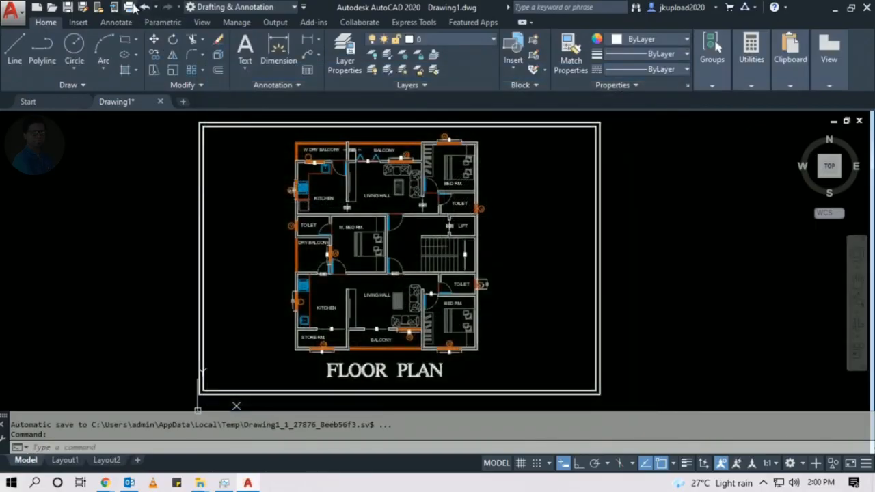
# Open the plot settings for the floor plan drawing and check the available page setups, keeping None.
pyautogui.click(132, 6)
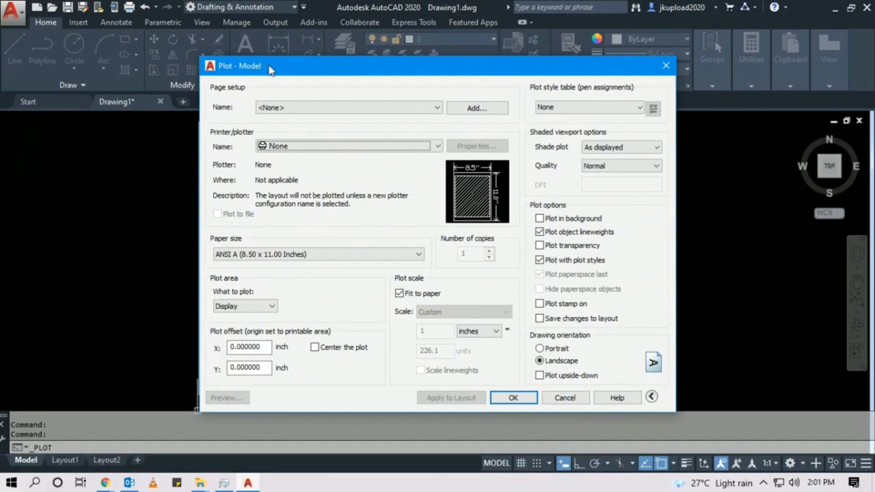
pyautogui.moveTo(271, 71); pyautogui.dragTo(248, 43)
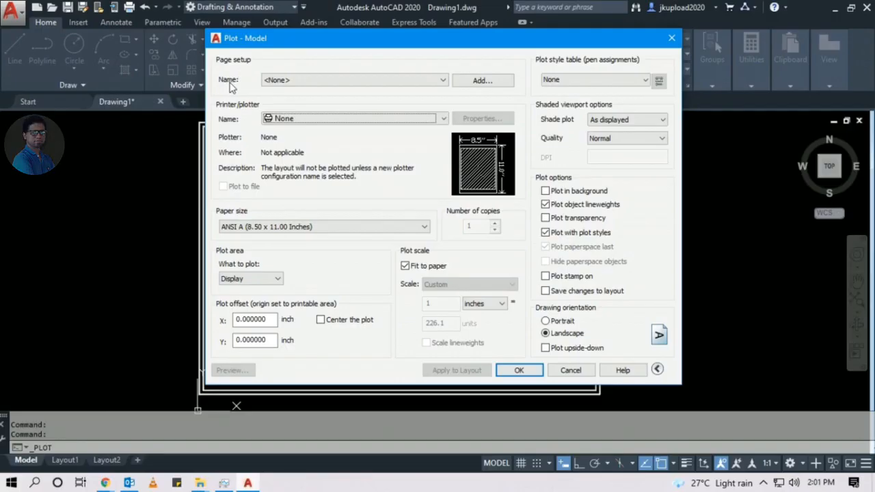
pyautogui.click(276, 82)
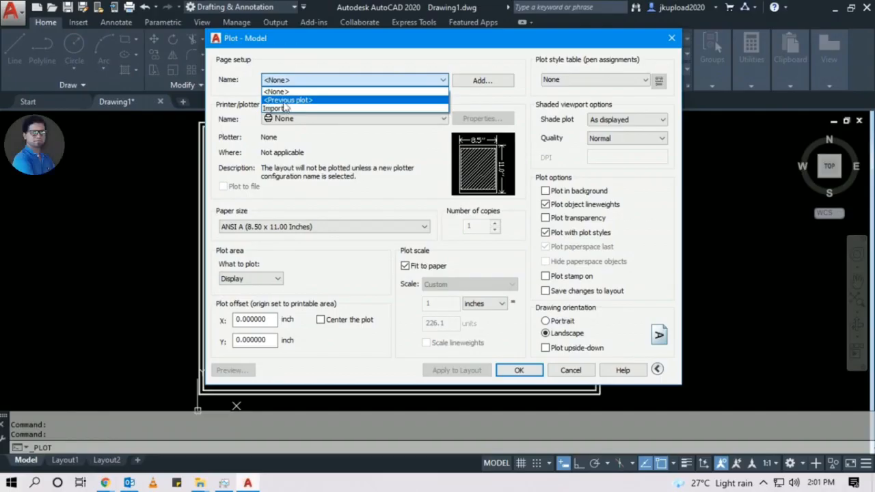
pyautogui.click(284, 83)
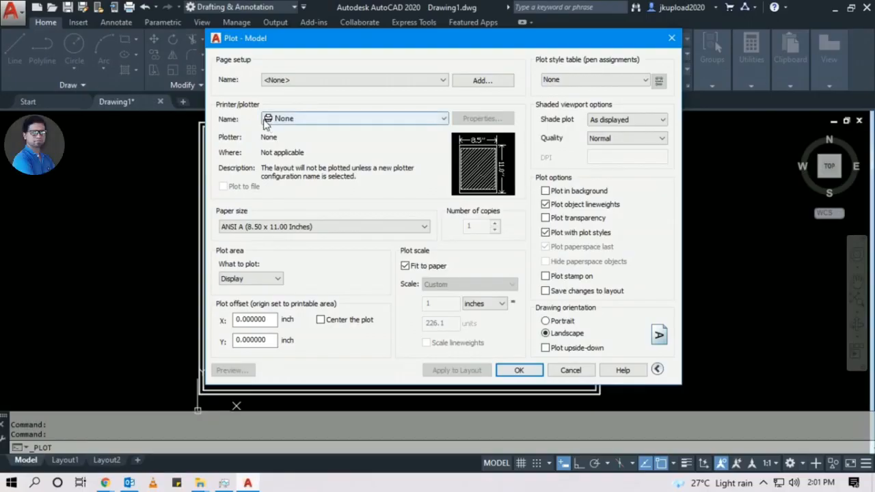
# Choose DWG To PDF.pc3 as the plotter for the drawing.
pyautogui.click(320, 121)
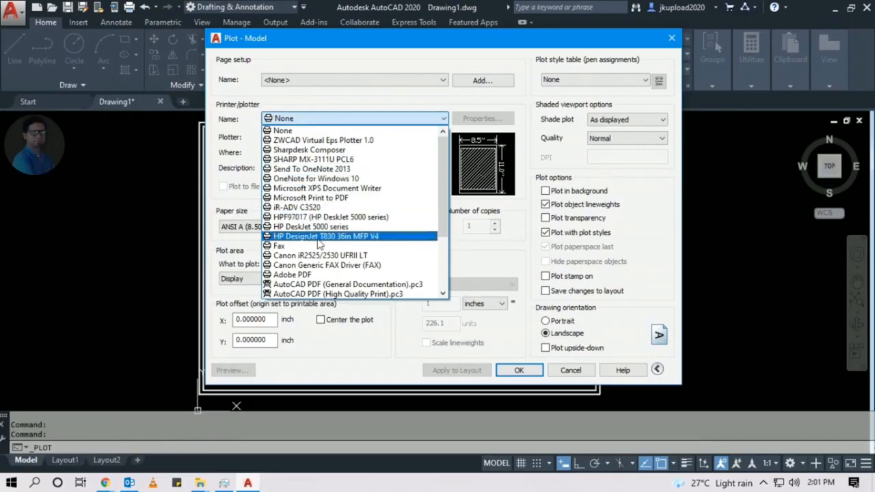
pyautogui.scroll(-1, 301, 212)
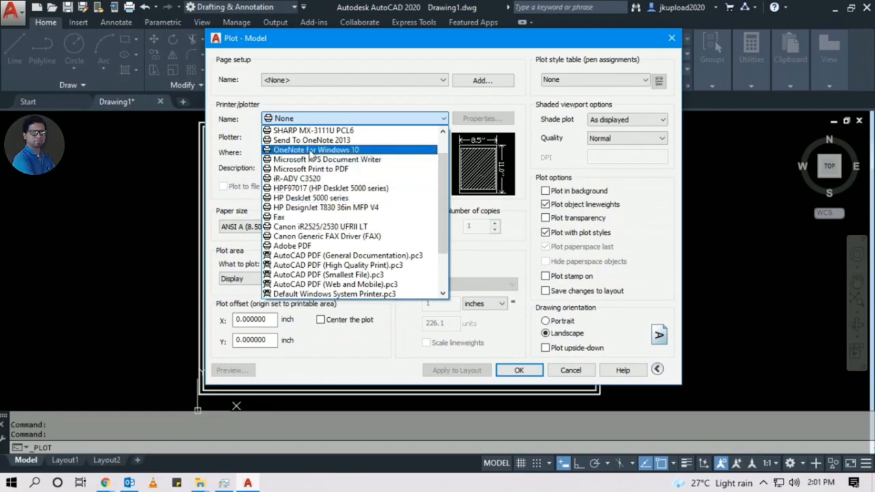
pyautogui.scroll(1, 311, 154)
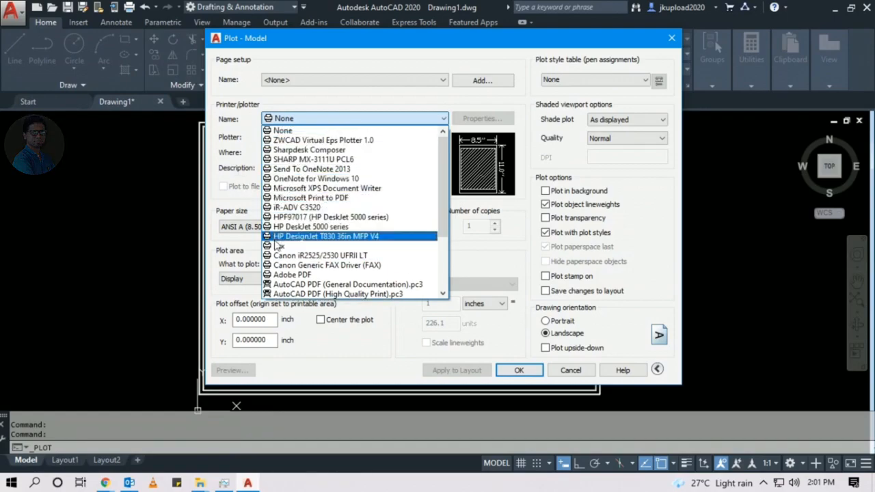
pyautogui.scroll(-1, 340, 251)
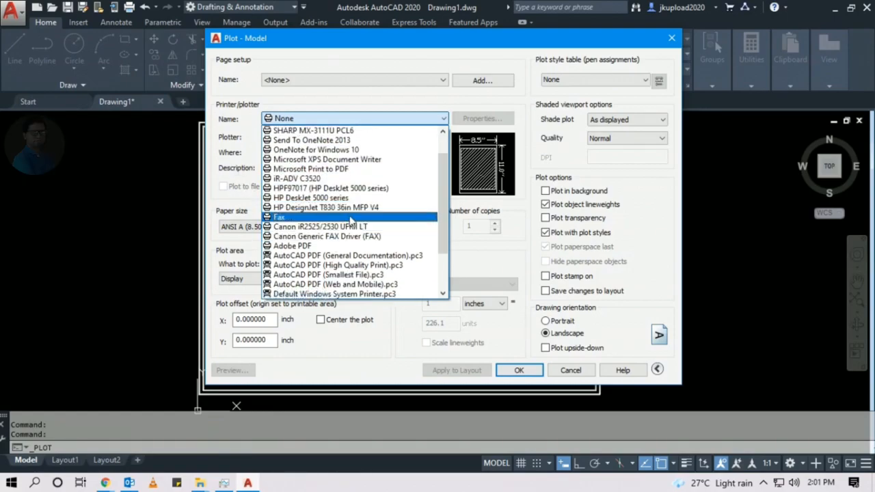
pyautogui.scroll(-1, 345, 229)
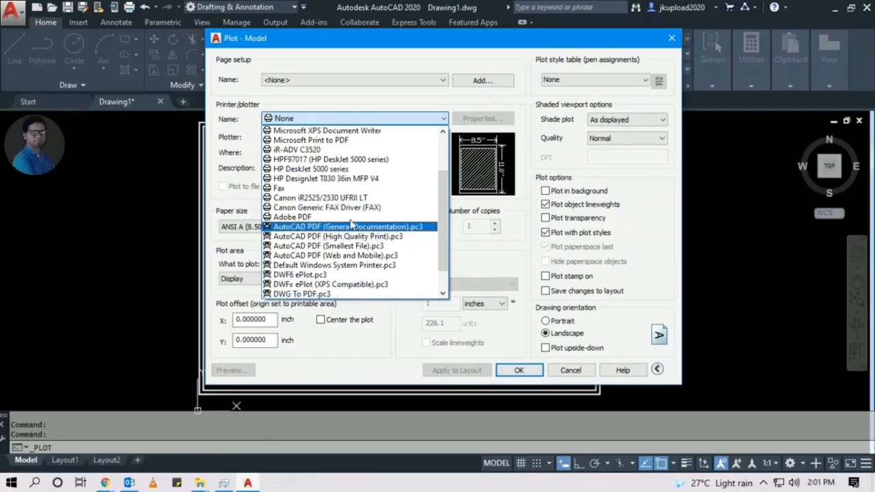
pyautogui.scroll(-1, 349, 253)
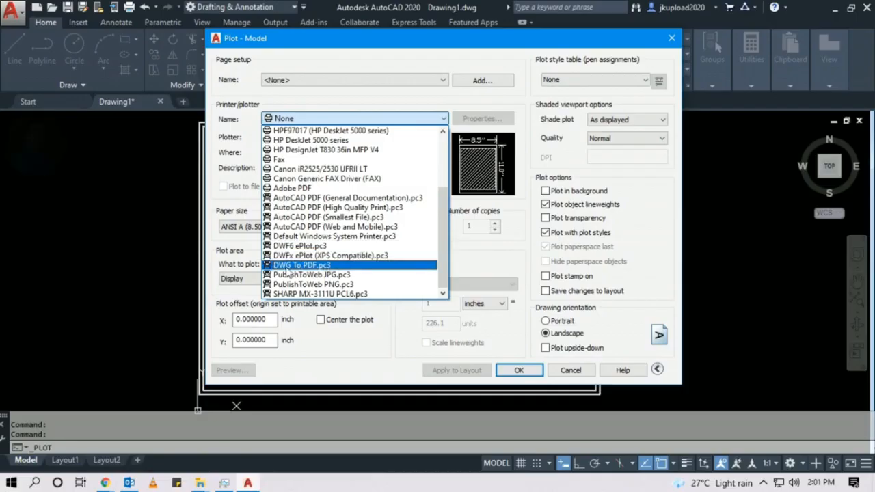
pyautogui.click(318, 267)
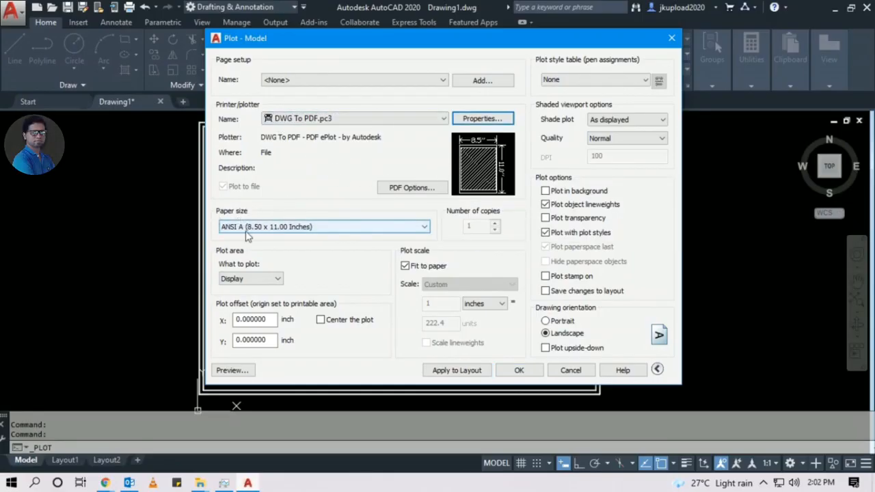
# Examine the paper sizes offered by the PDF plotter, including the ISO A1 to A4 formats.
pyautogui.click(285, 229)
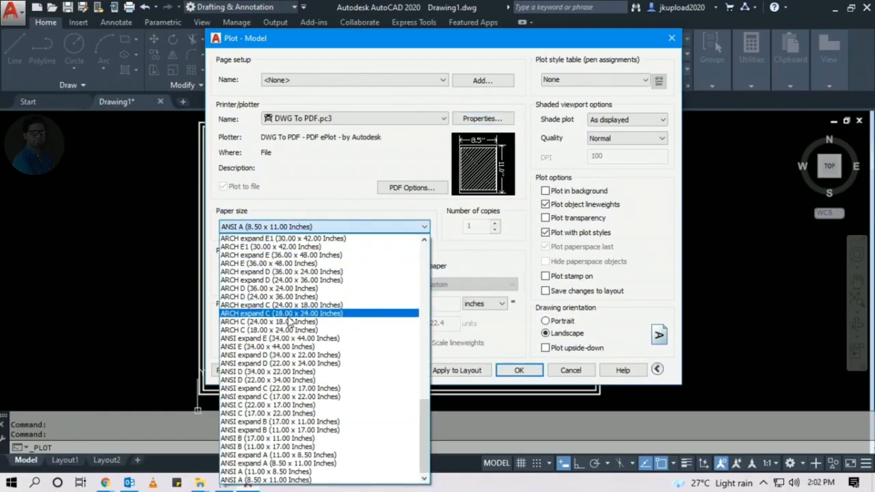
pyautogui.scroll(5, 286, 320)
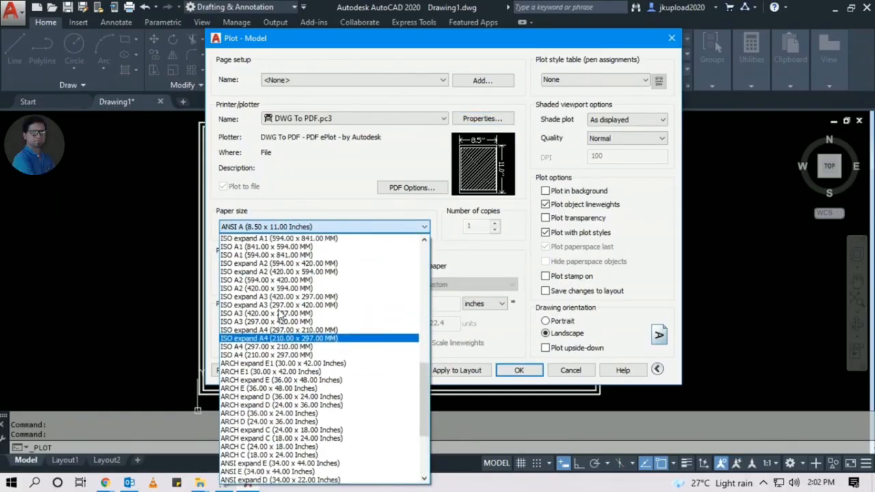
pyautogui.scroll(2, 280, 316)
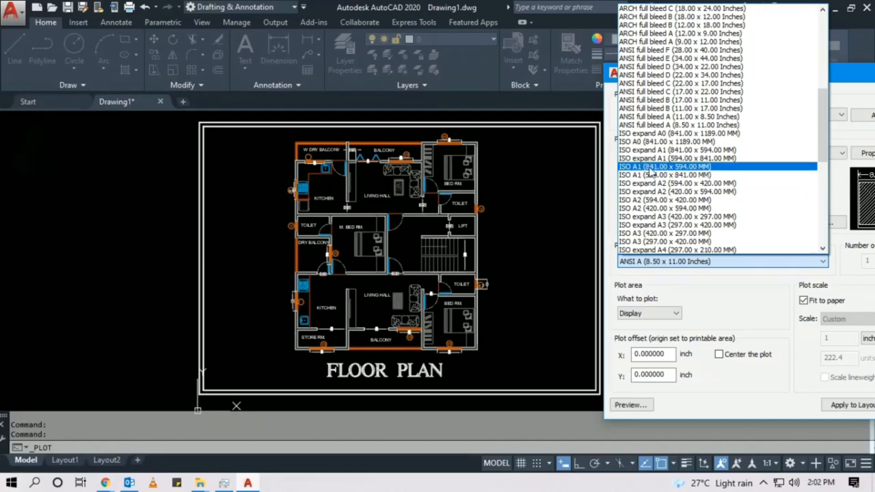
pyautogui.scroll(-5, 650, 218)
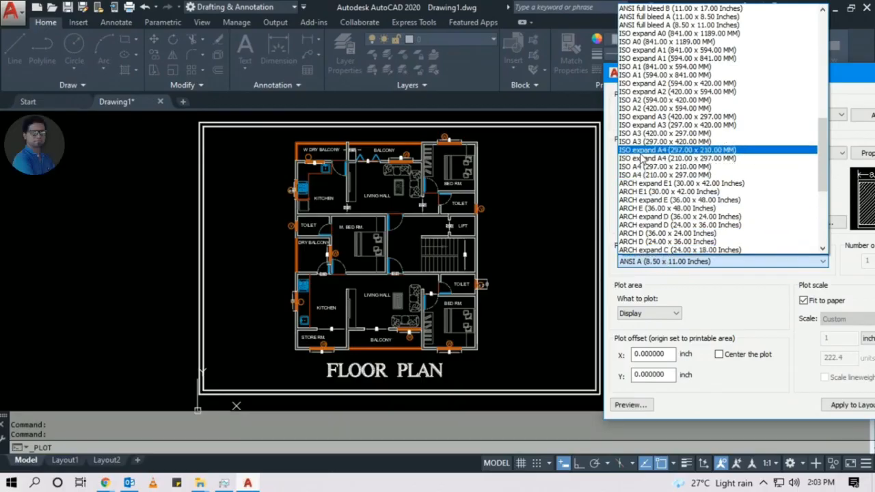
pyautogui.click(702, 273)
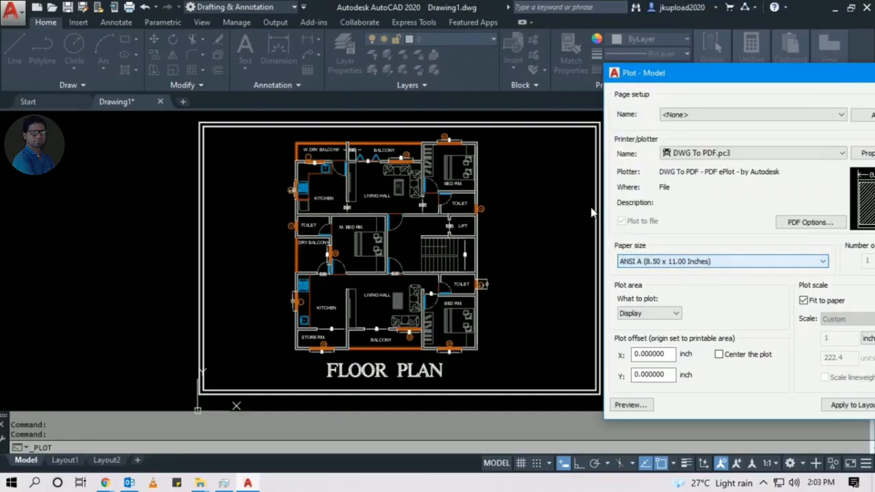
# Set the plot area to Window and define it by opposite outer corners of the floor plan's border frame.
pyautogui.moveTo(671, 73); pyautogui.dragTo(368, 43)
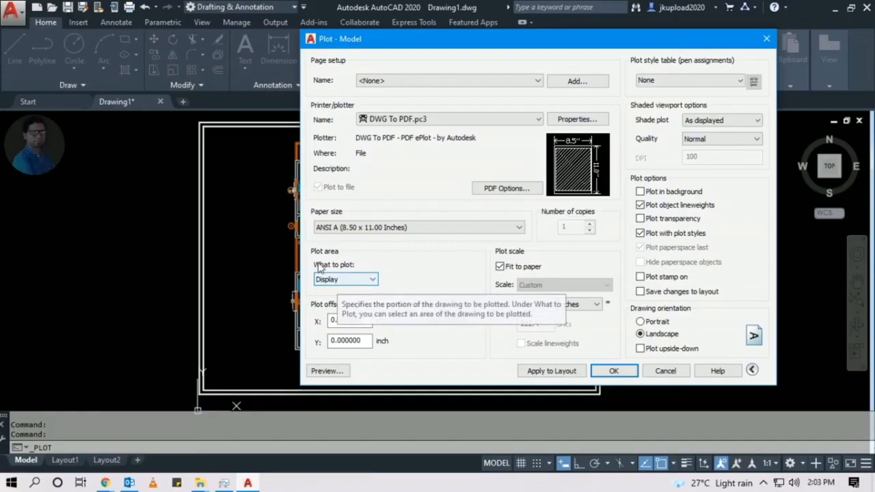
pyautogui.click(345, 280)
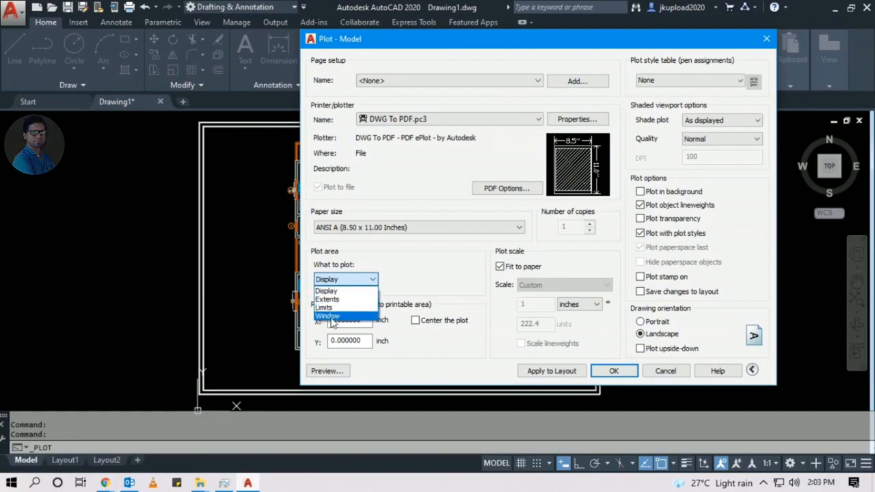
pyautogui.click(326, 316)
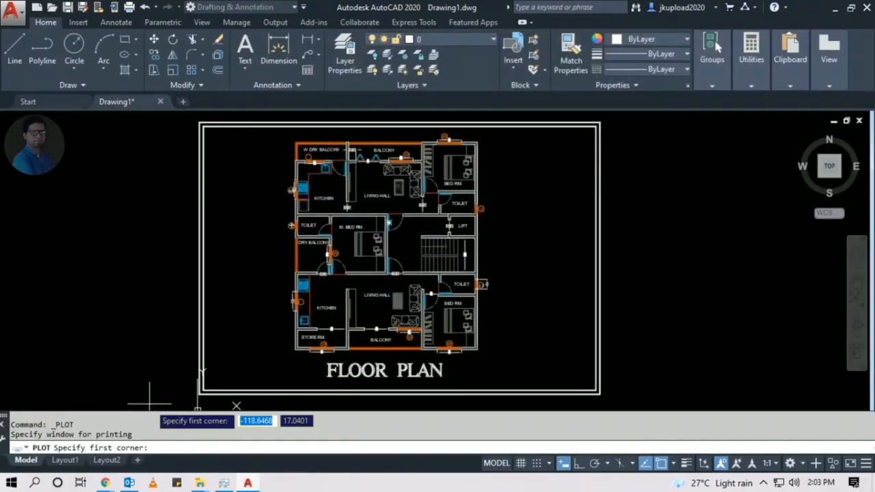
pyautogui.scroll(10, 203, 389)
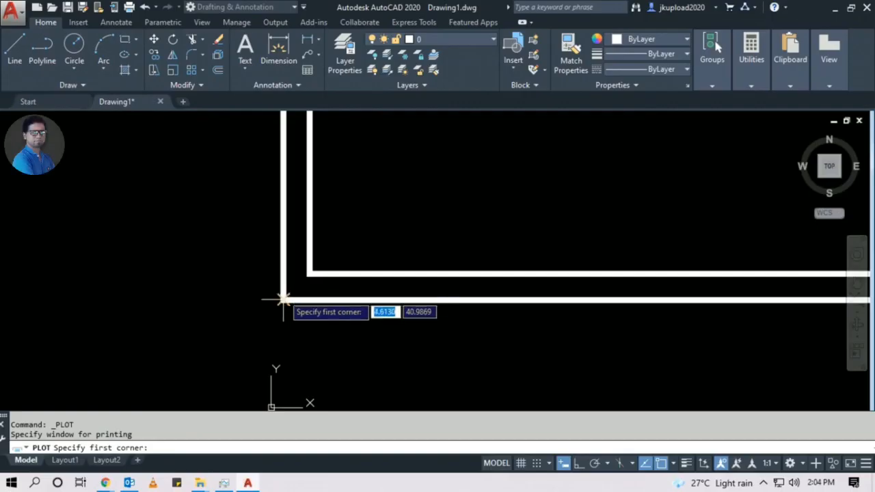
pyautogui.click(283, 299)
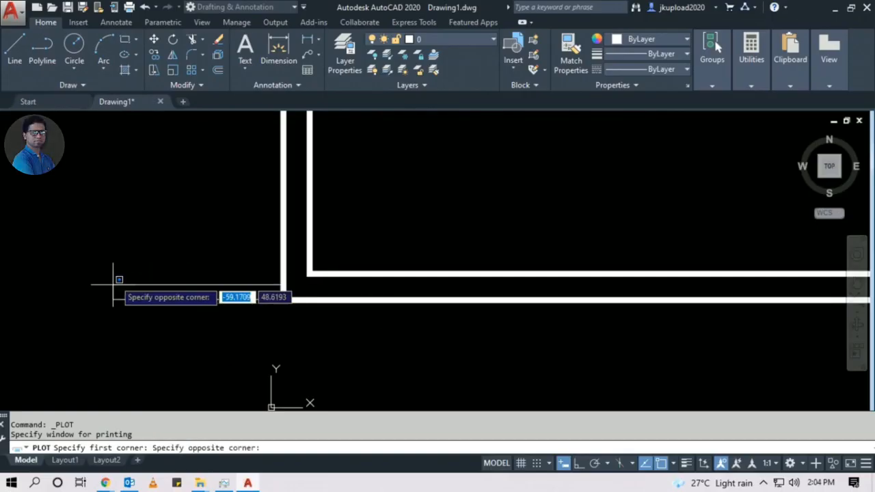
pyautogui.scroll(-6, 283, 307)
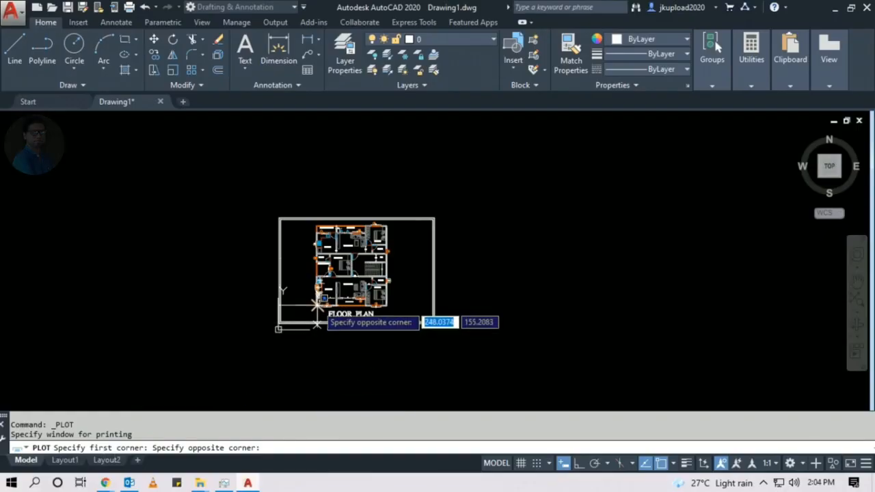
pyautogui.scroll(4, 314, 292)
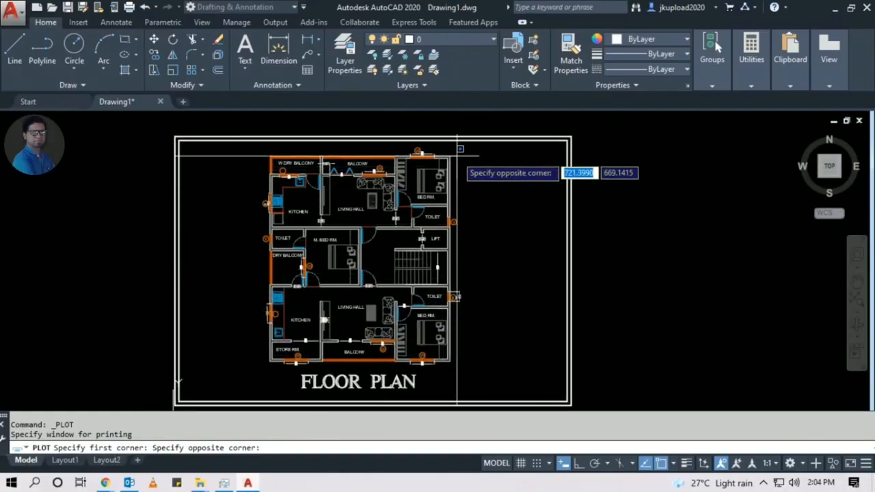
pyautogui.click(571, 136)
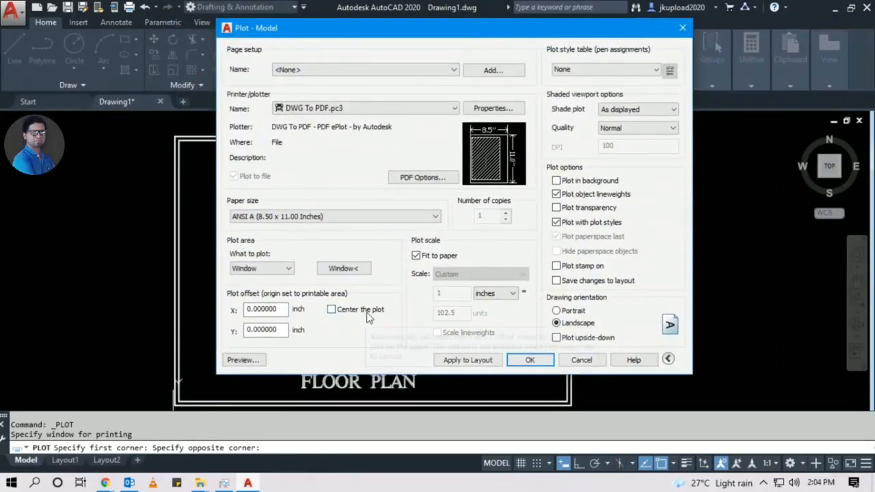
# Review the preset plot scales with Fit to paper turned off, and restore the Fit to paper option.
pyautogui.click(416, 256)
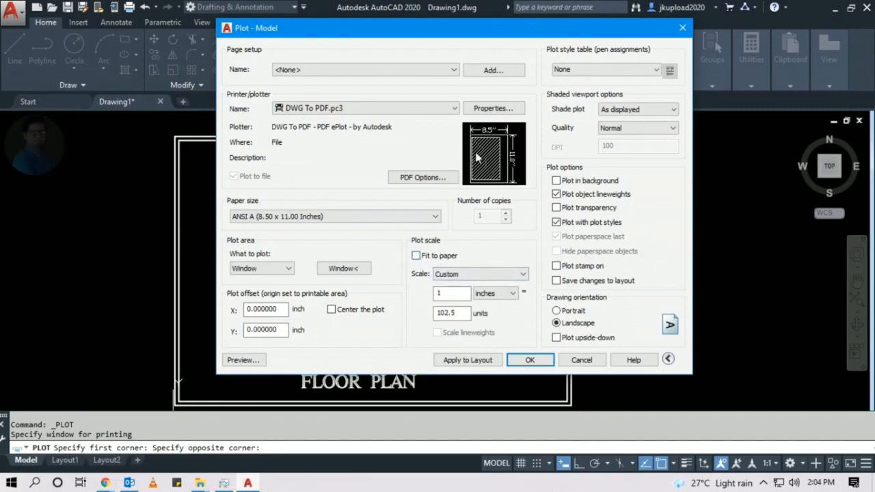
pyautogui.click(458, 277)
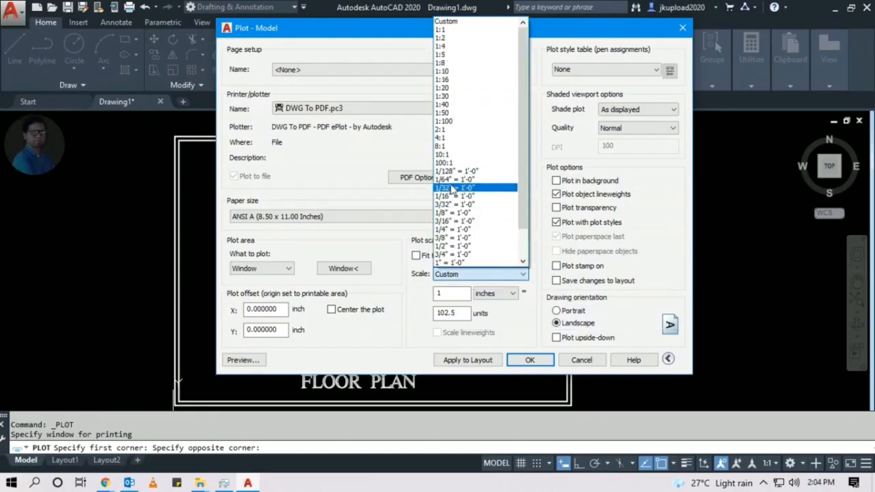
pyautogui.click(374, 266)
pyautogui.moveTo(450, 294); pyautogui.dragTo(412, 298)
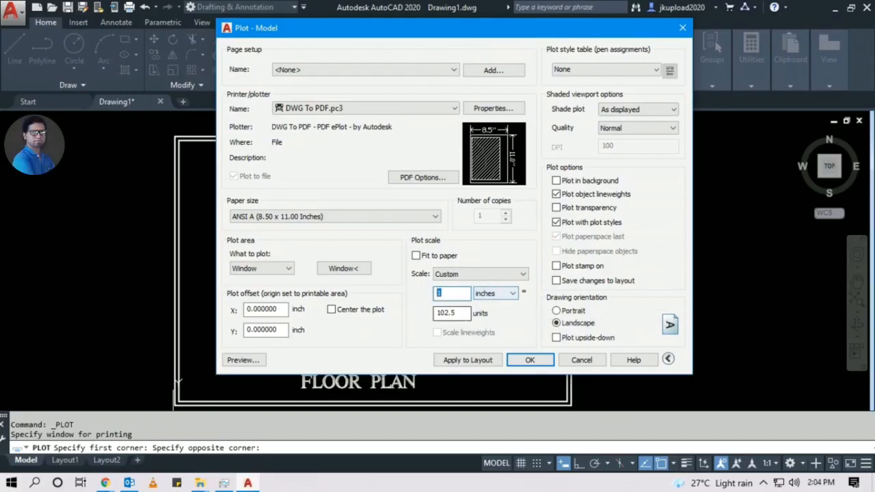
pyautogui.click(415, 255)
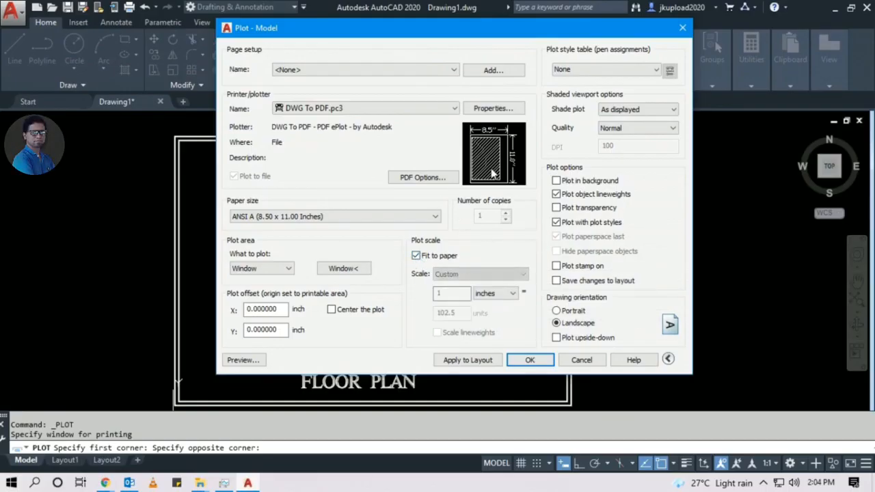
pyautogui.moveTo(478, 154)
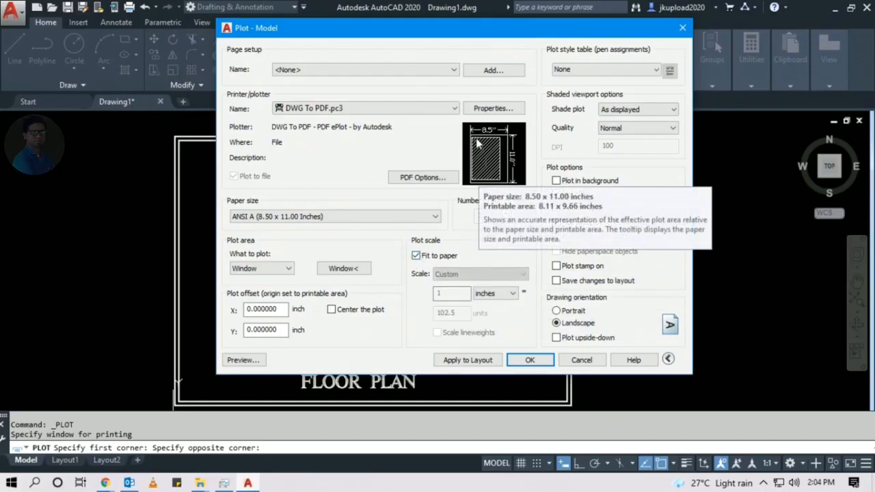
# Center the plot on ISO A3 (420.00 x 297.00 MM) paper and inspect the whole floor plan sheet in the plot preview.
pyautogui.click(331, 309)
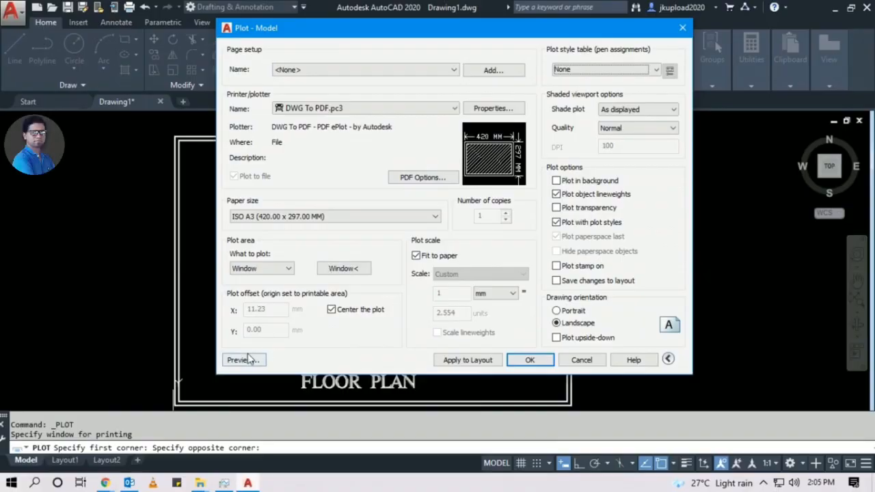
pyautogui.click(240, 360)
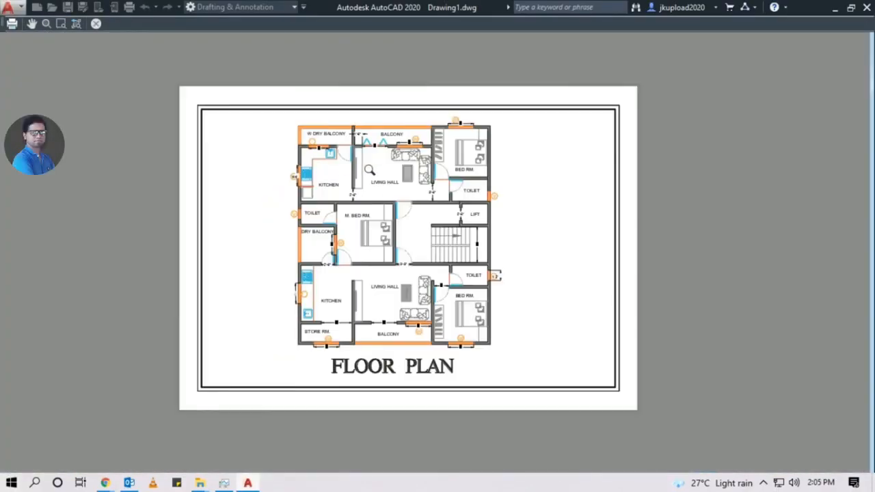
pyautogui.moveTo(395, 171); pyautogui.dragTo(363, 177, button='middle')
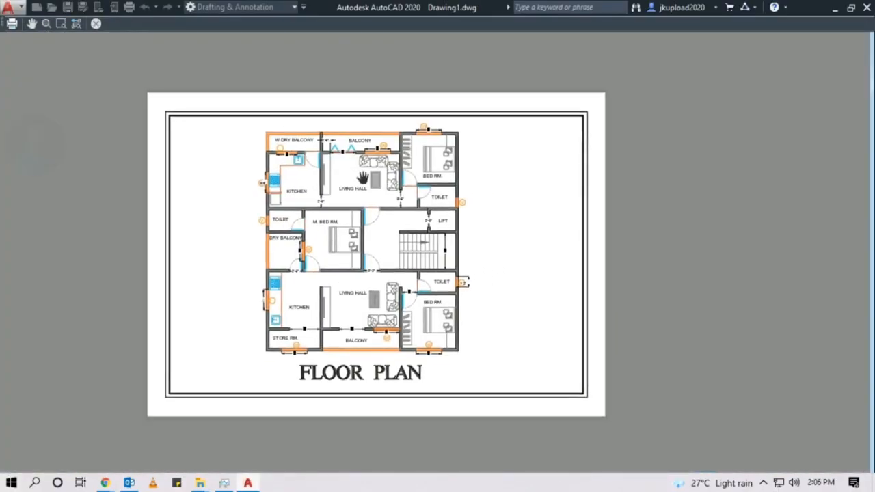
pyautogui.scroll(4, 449, 149)
pyautogui.scroll(6, 276, 140)
pyautogui.scroll(-10, 333, 151)
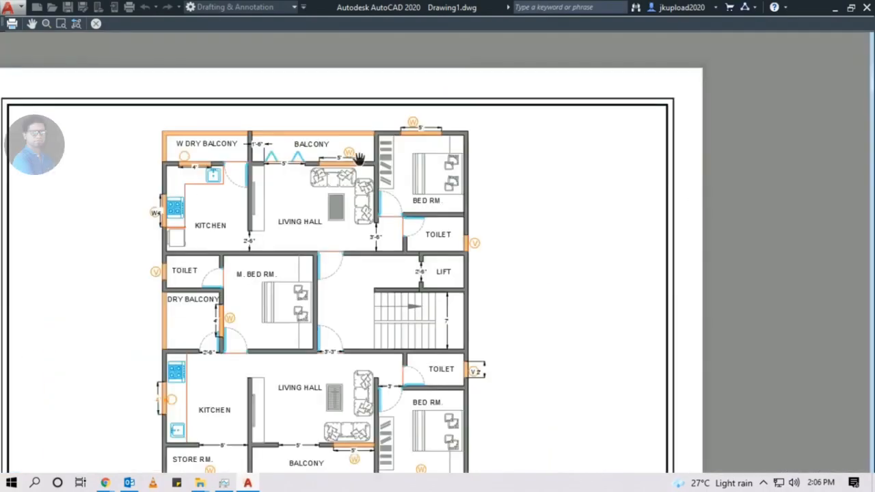
pyautogui.moveTo(292, 269); pyautogui.dragTo(442, 234, button='middle')
pyautogui.scroll(-5, 472, 110)
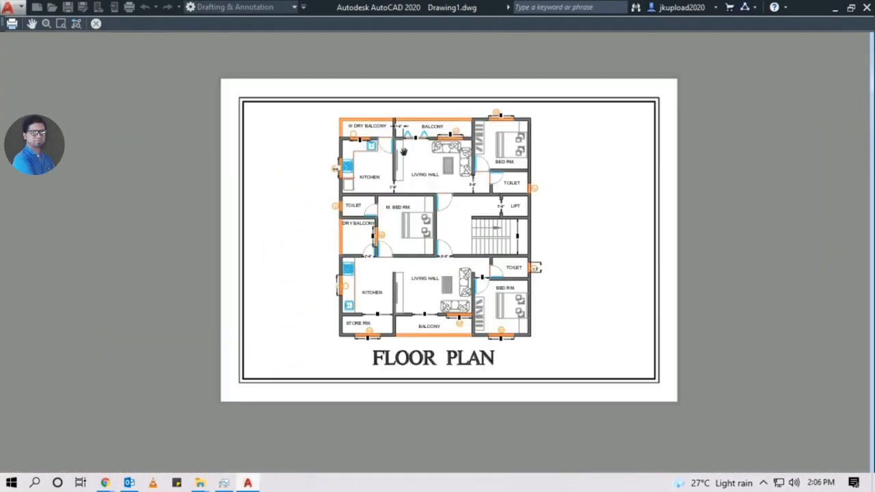
pyautogui.press('Escape')
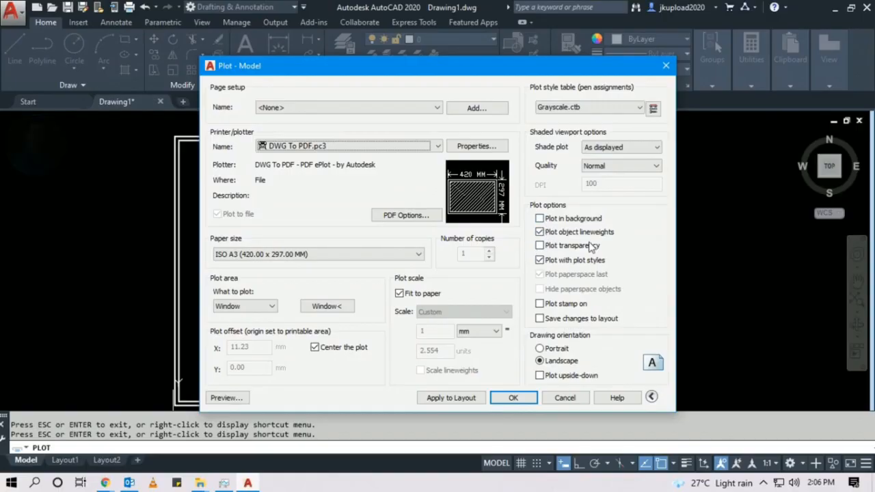
# Preview the floor plan's linework with Plot object lineweights turned off, and turn the option back on.
pyautogui.click(539, 232)
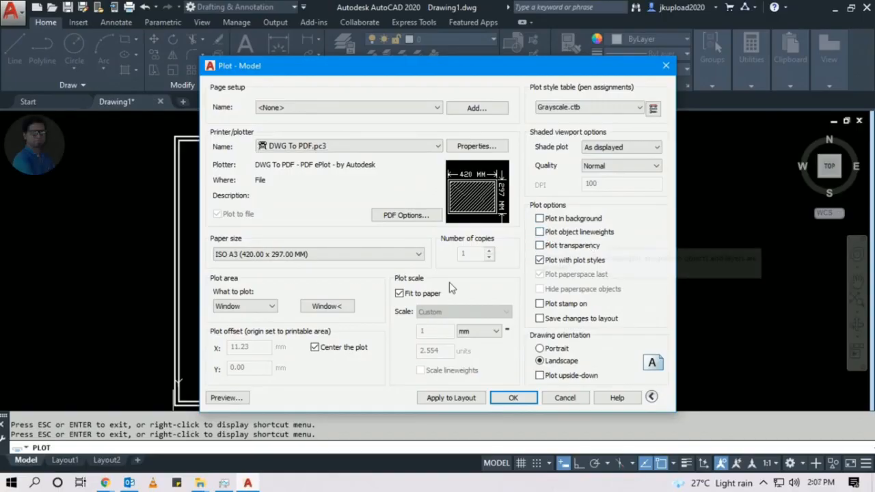
pyautogui.click(227, 398)
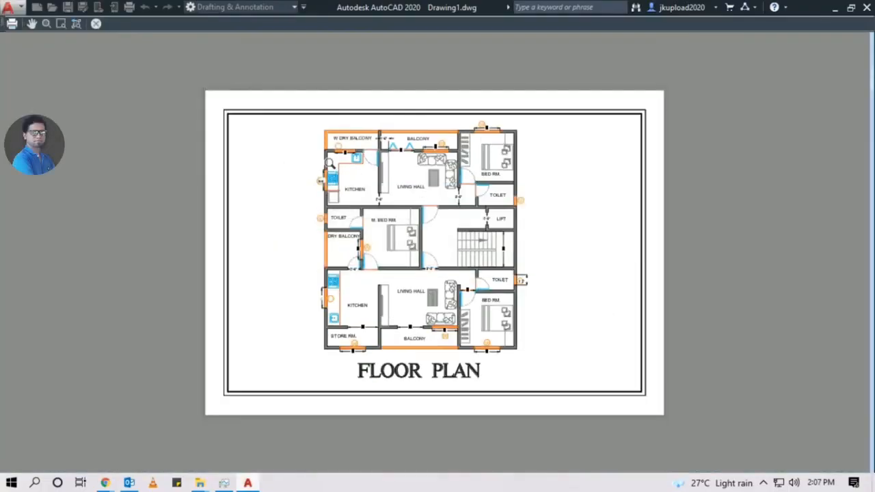
pyautogui.scroll(10, 335, 94)
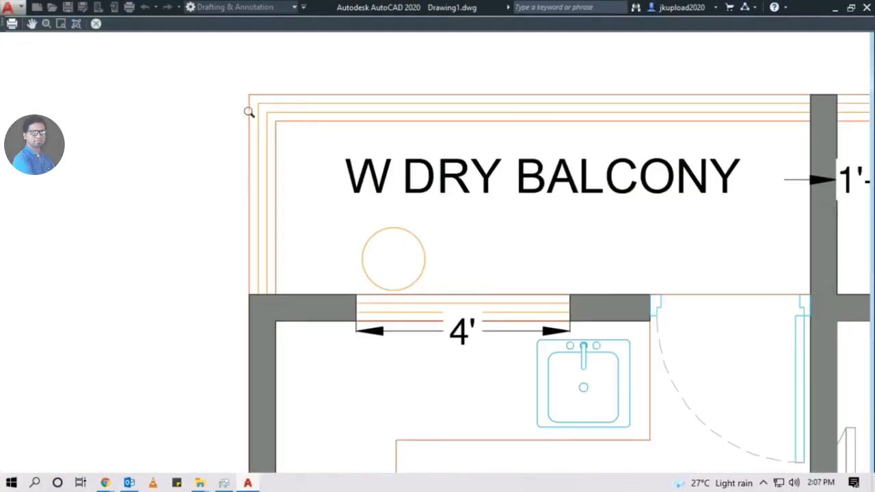
pyautogui.scroll(-8, 277, 119)
pyautogui.scroll(7, 334, 148)
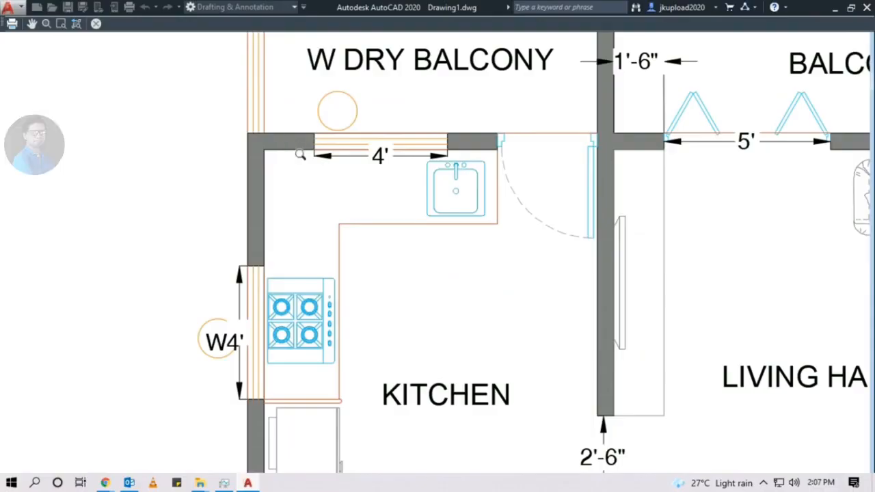
pyautogui.scroll(-7, 300, 154)
pyautogui.rightClick(371, 170)
pyautogui.click(406, 185)
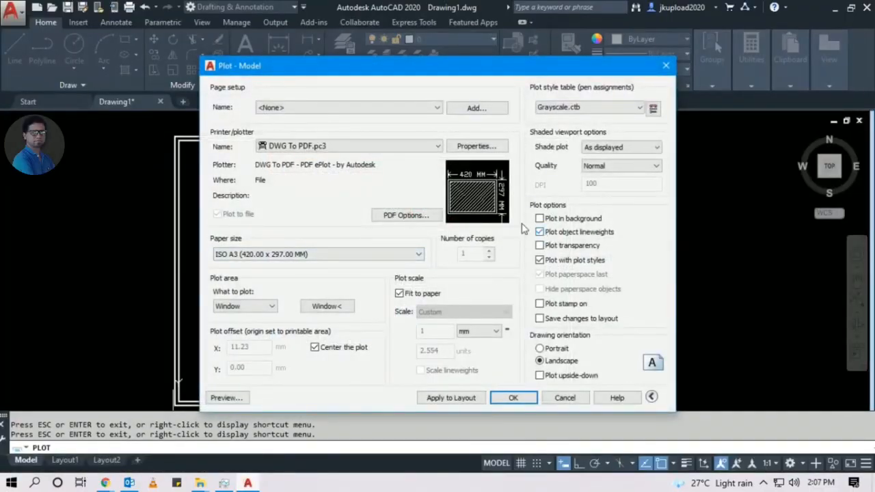
# Inspect the balcony and kitchen linework in the plot preview with object lineweights plotted.
pyautogui.click(227, 398)
pyautogui.scroll(7, 317, 138)
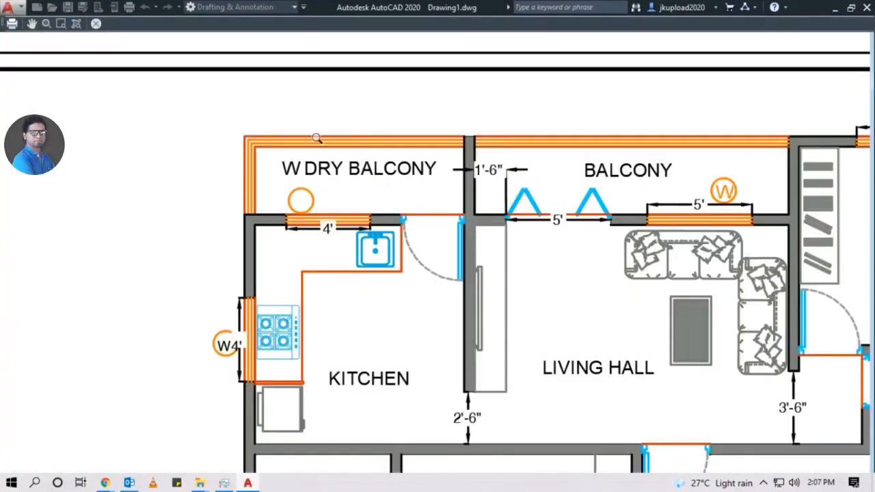
pyautogui.scroll(4, 317, 139)
pyautogui.scroll(-10, 156, 192)
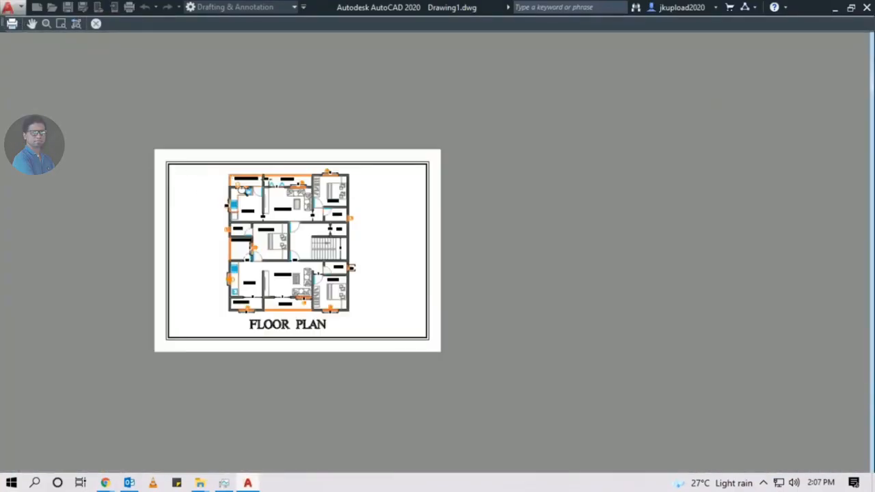
pyautogui.press('Escape')
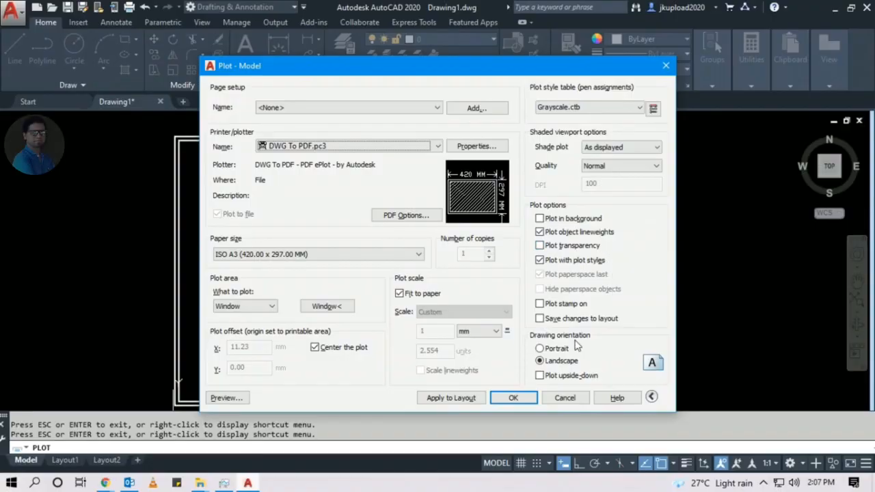
# Compare the Portrait and Landscape drawing orientations, and preview the sheet in Portrait.
pyautogui.moveTo(458, 205)
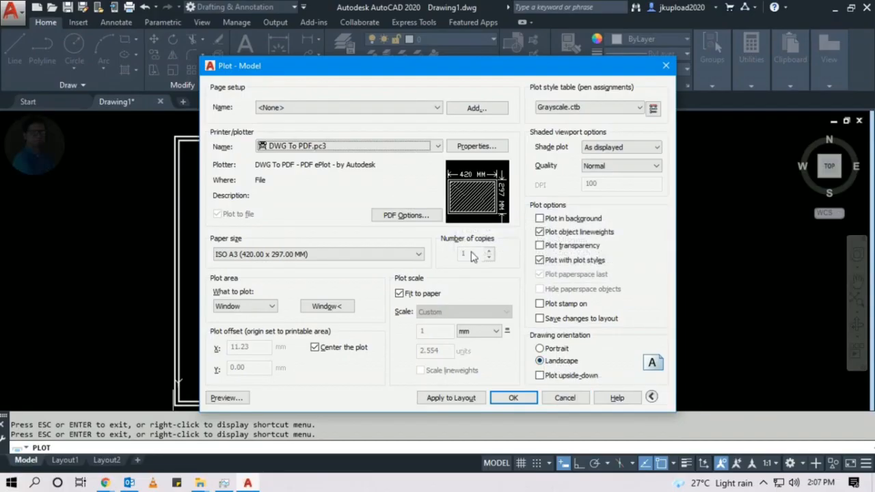
pyautogui.click(539, 349)
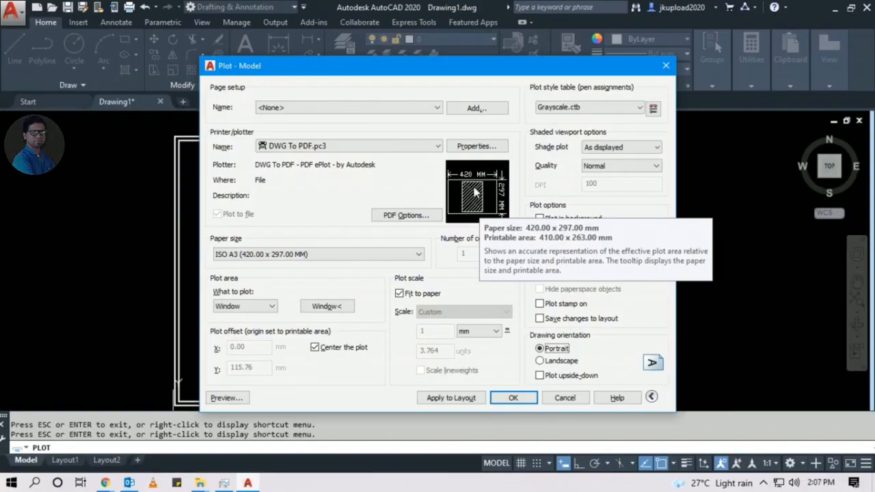
pyautogui.click(540, 361)
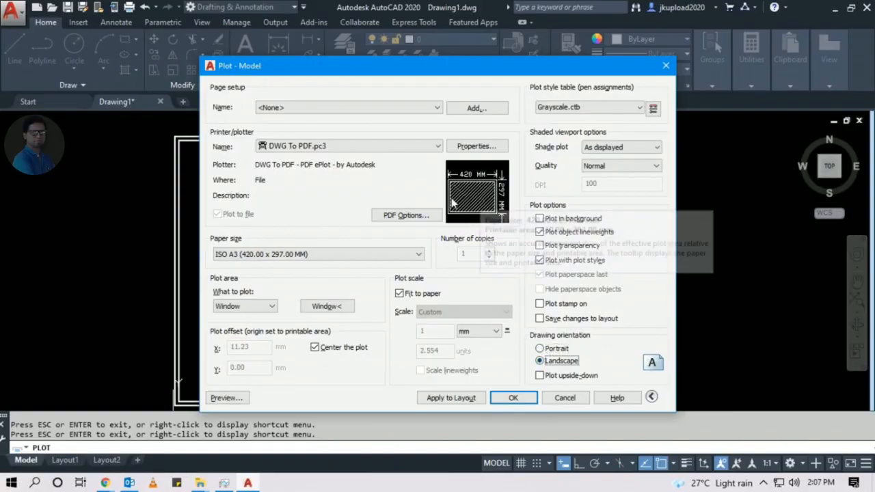
pyautogui.click(539, 349)
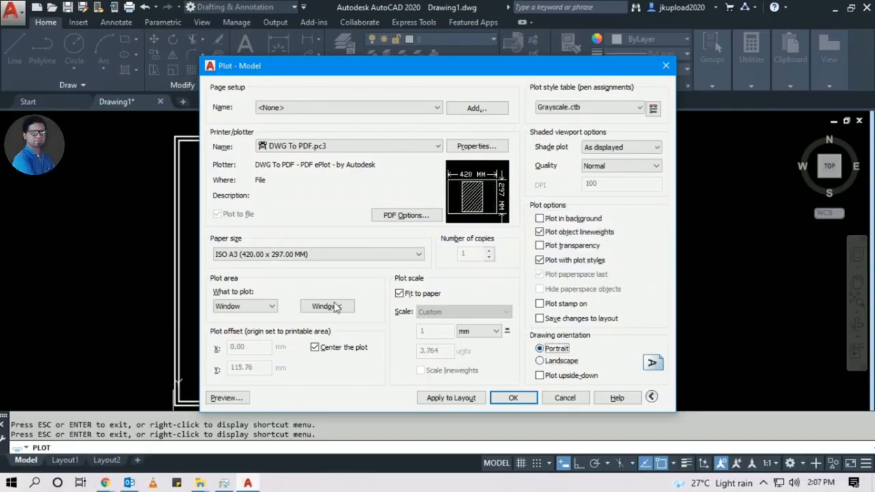
pyautogui.click(228, 398)
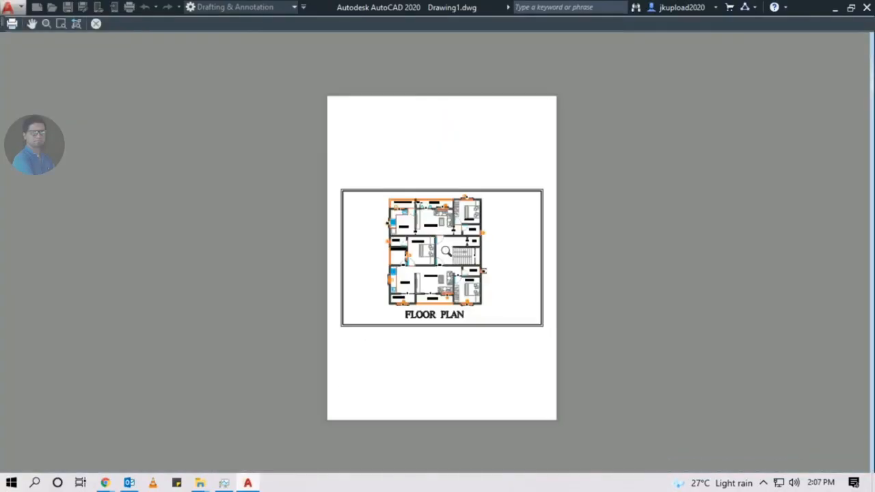
pyautogui.press('Escape')
# Set the drawing orientation to Landscape and check the sheet in the plot preview.
pyautogui.click(540, 360)
pyautogui.click(228, 397)
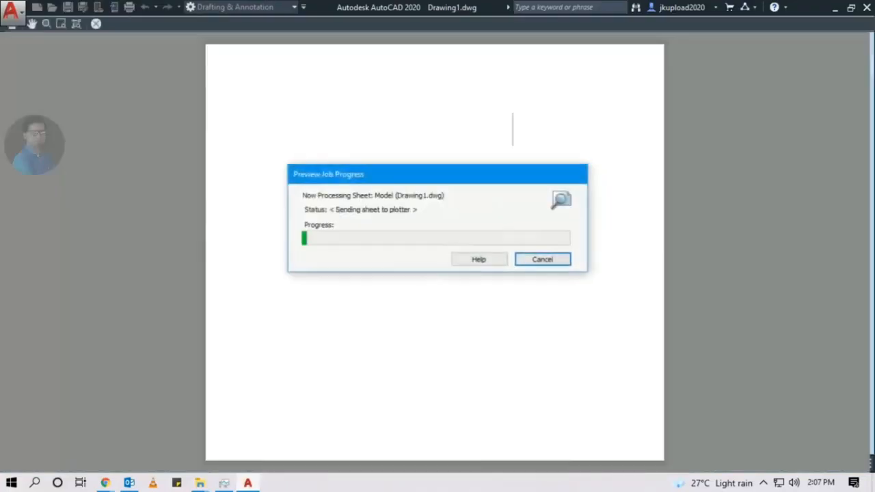
pyautogui.scroll(3, 334, 202)
pyautogui.scroll(-4, 361, 190)
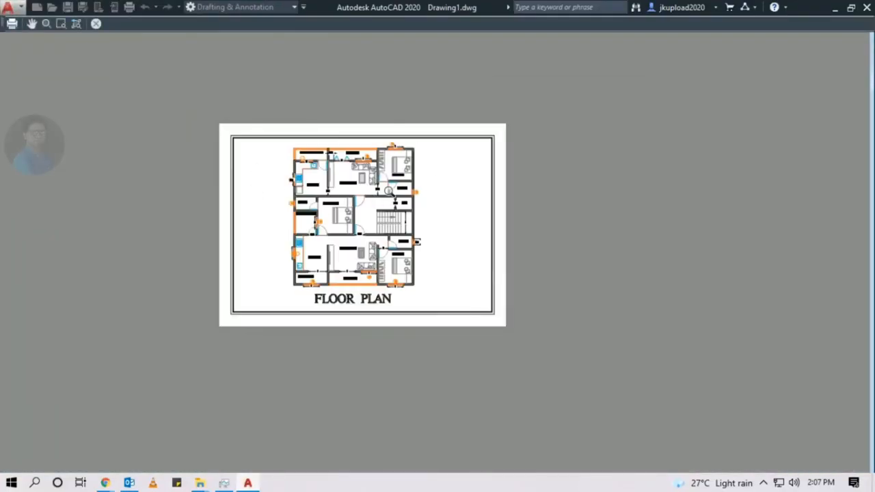
pyautogui.press('Escape')
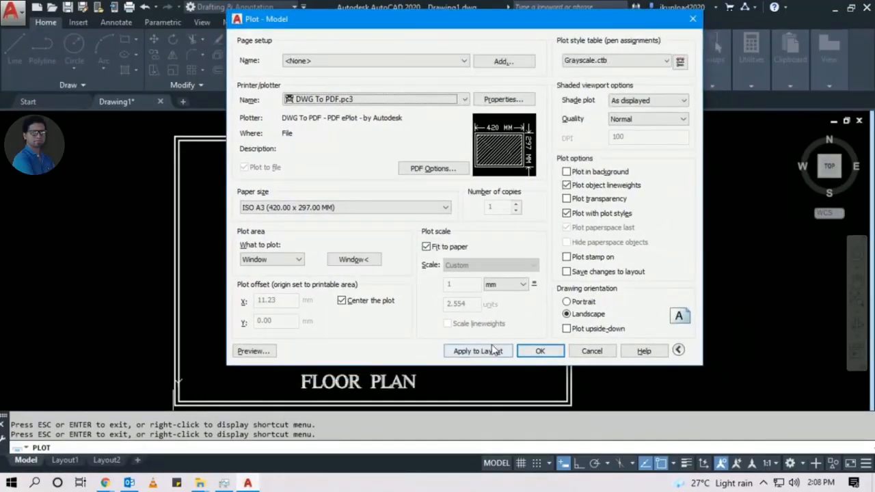
# Plot the drawing to a PDF file named 123 on the Desktop.
pyautogui.click(538, 352)
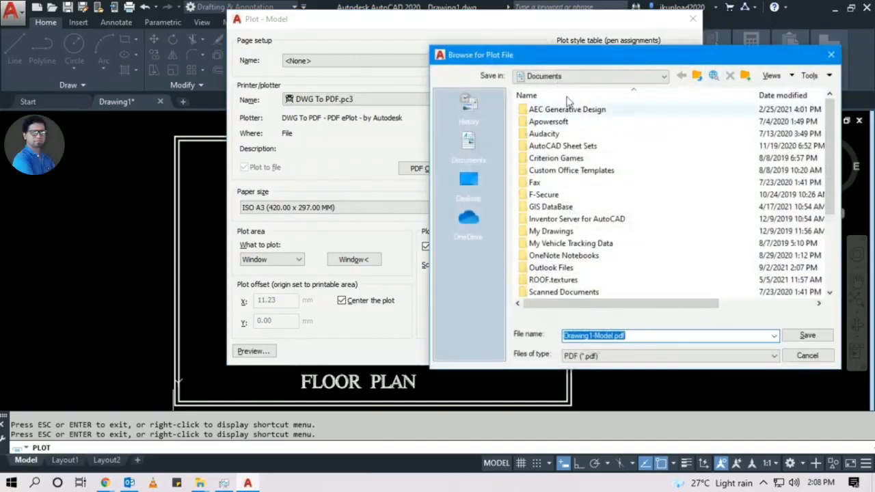
pyautogui.moveTo(553, 55); pyautogui.dragTo(352, 41)
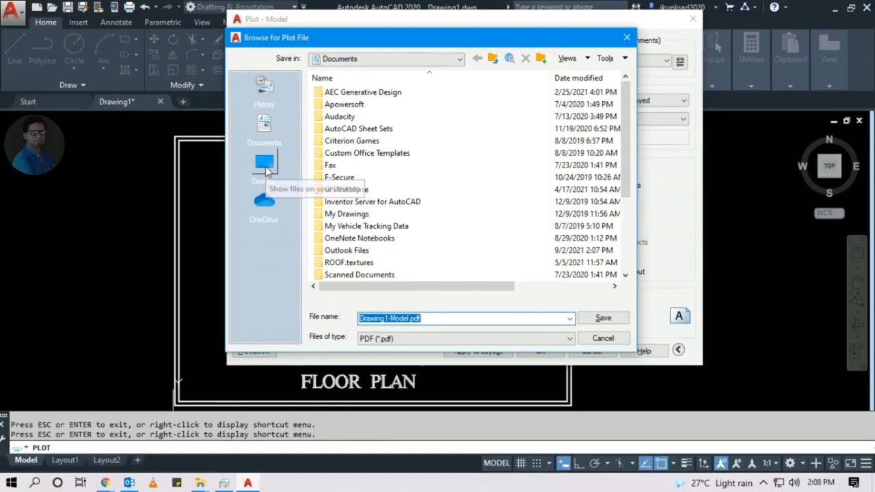
pyautogui.click(265, 169)
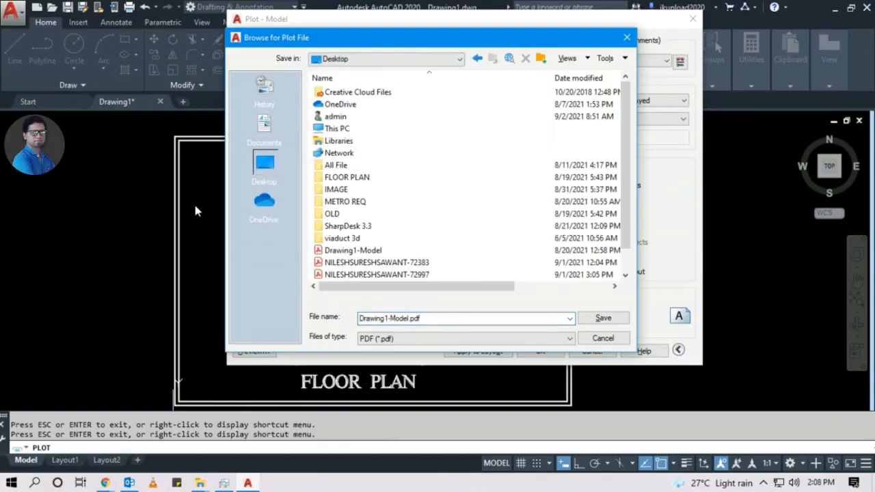
pyautogui.click(410, 318)
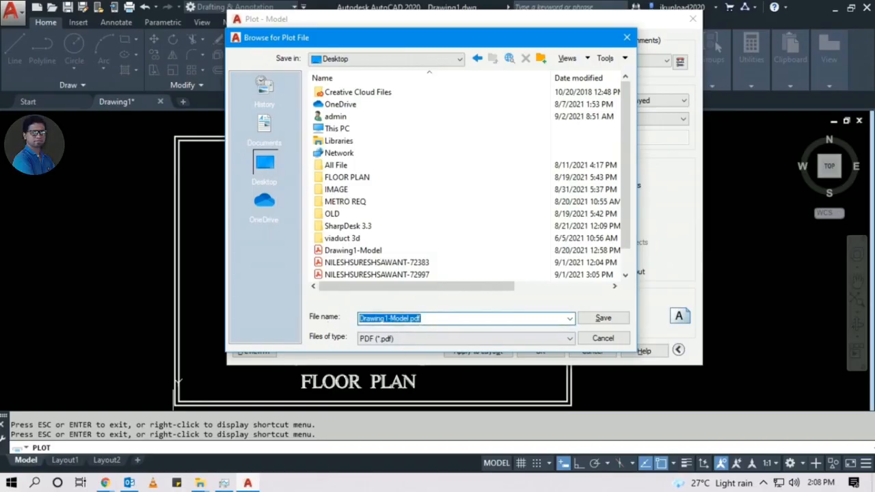
pyautogui.write('dsf')
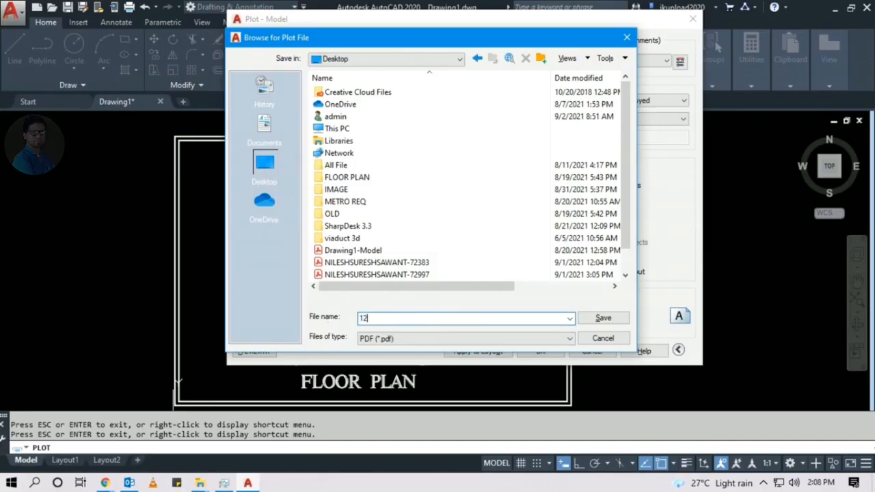
pyautogui.scroll(-1, 355, 266)
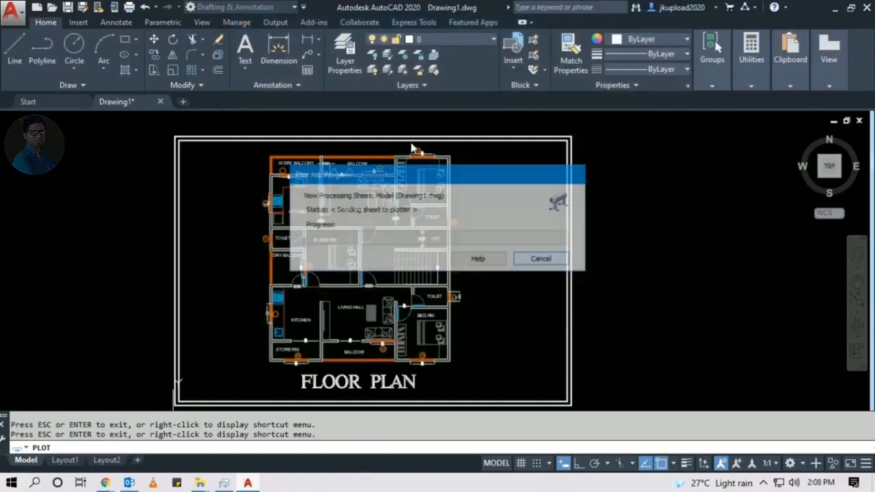
pyautogui.click(602, 319)
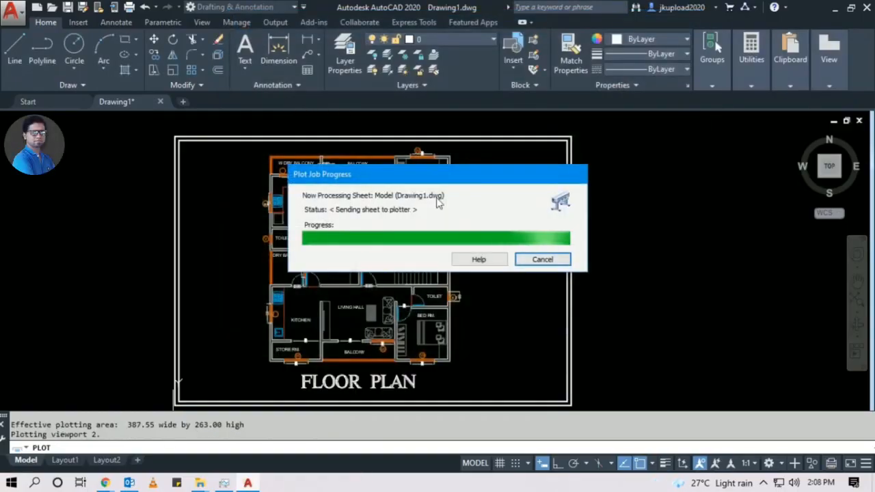
# View the plotted 123.pdf in a maximized Adobe Acrobat Reader window.
pyautogui.moveTo(340, 280); pyautogui.dragTo(378, 268, button='middle')
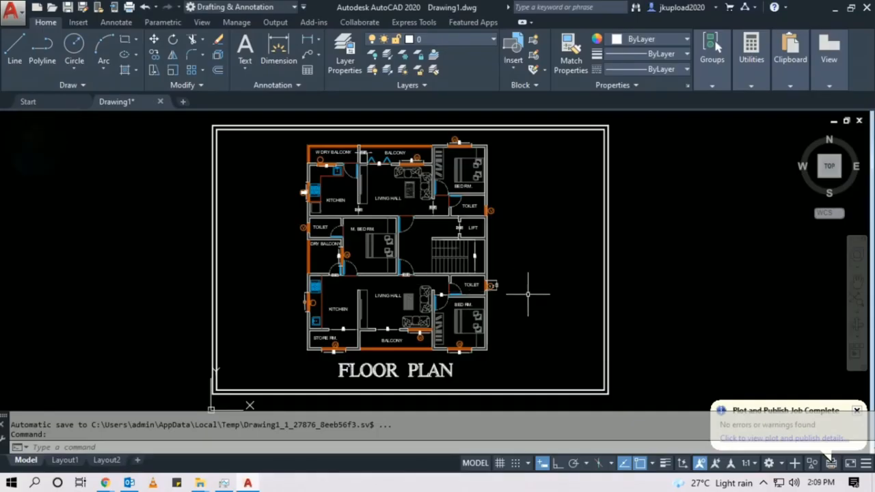
pyautogui.click(715, 283)
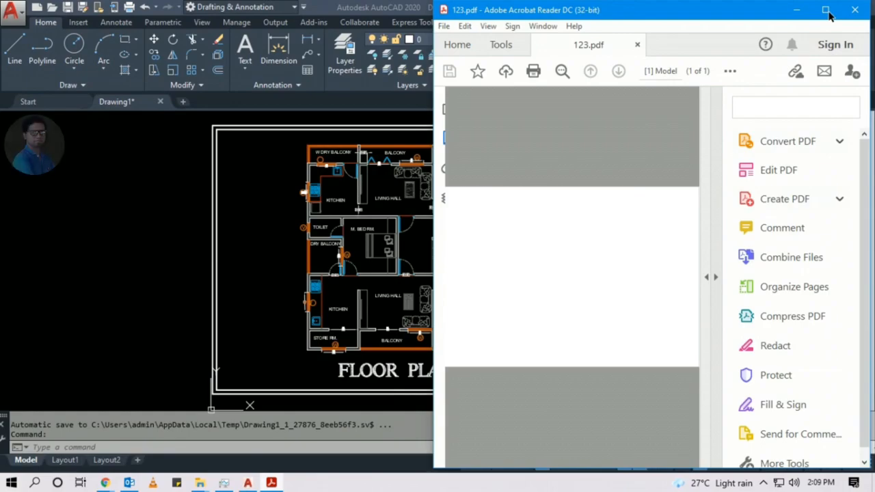
pyautogui.click(826, 11)
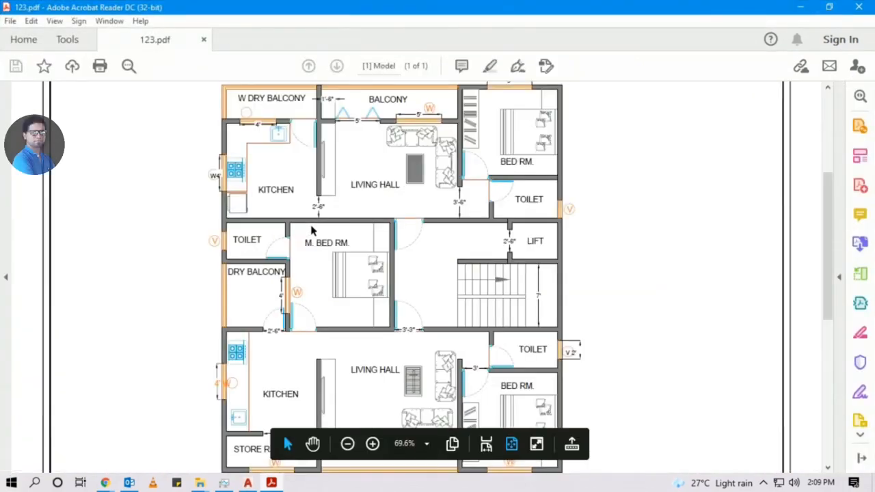